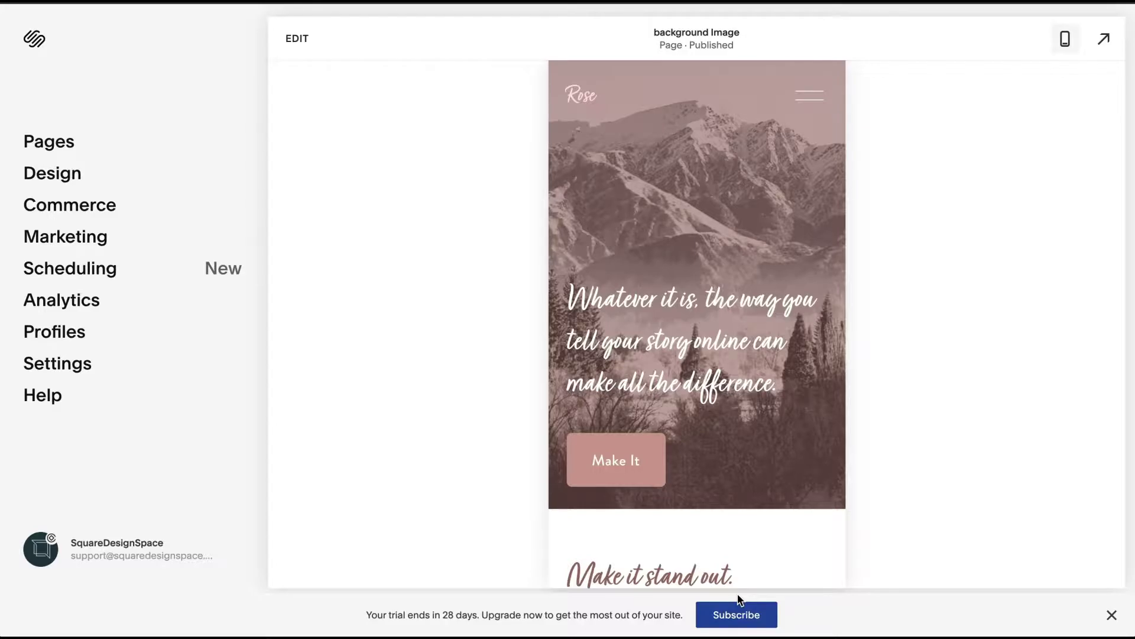
- Inspect the mobile navigation overlay by opening and closing it twice
click(808, 99)
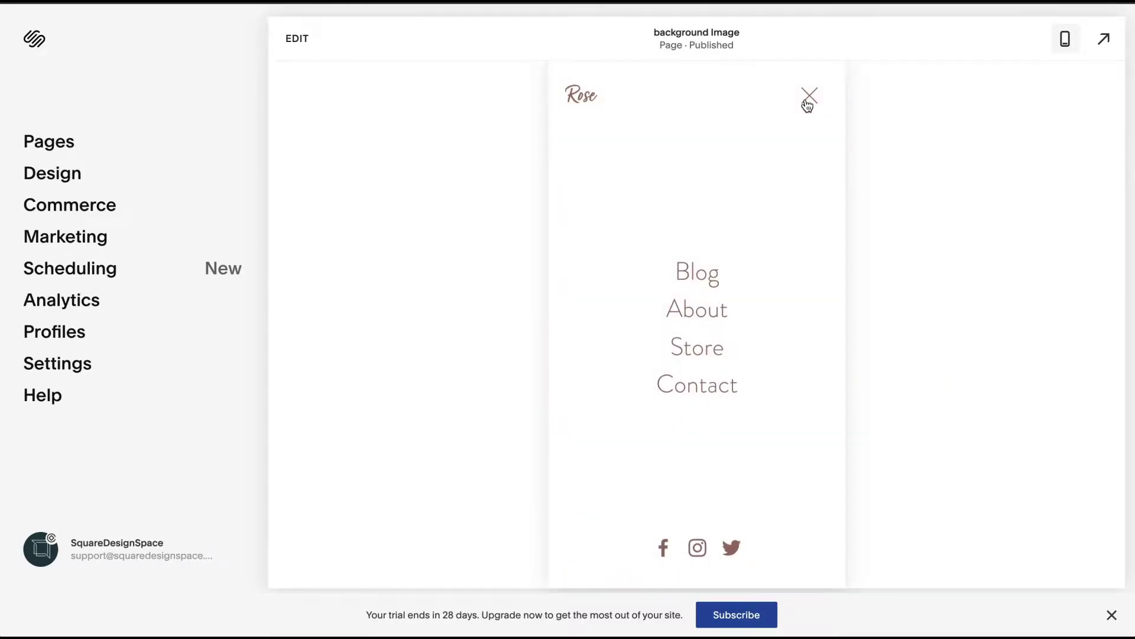
click(808, 100)
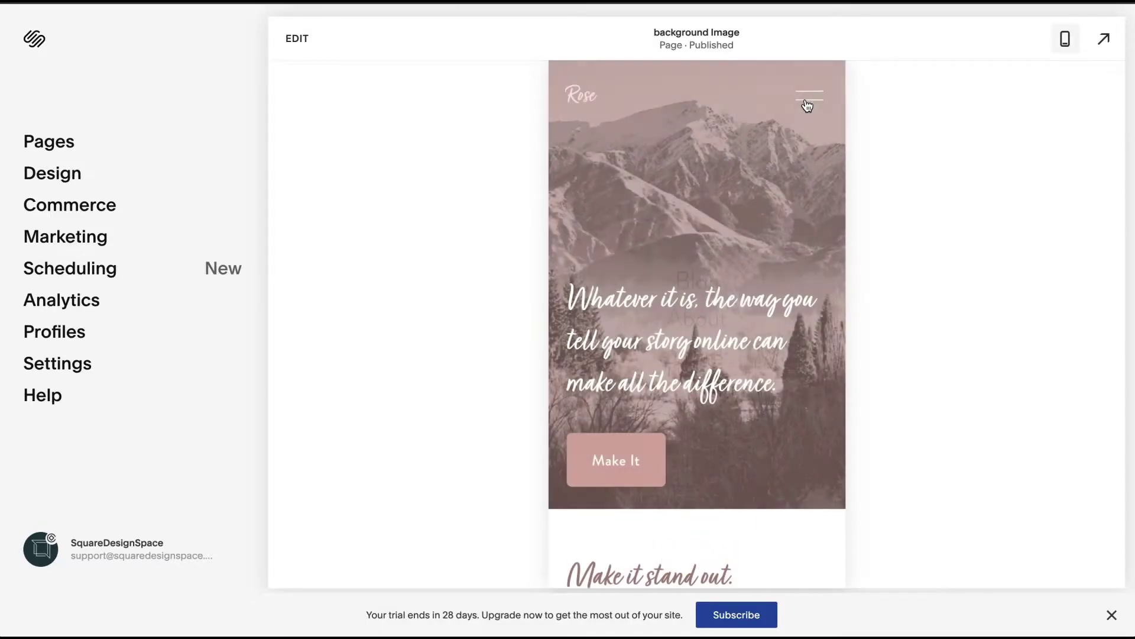
click(809, 99)
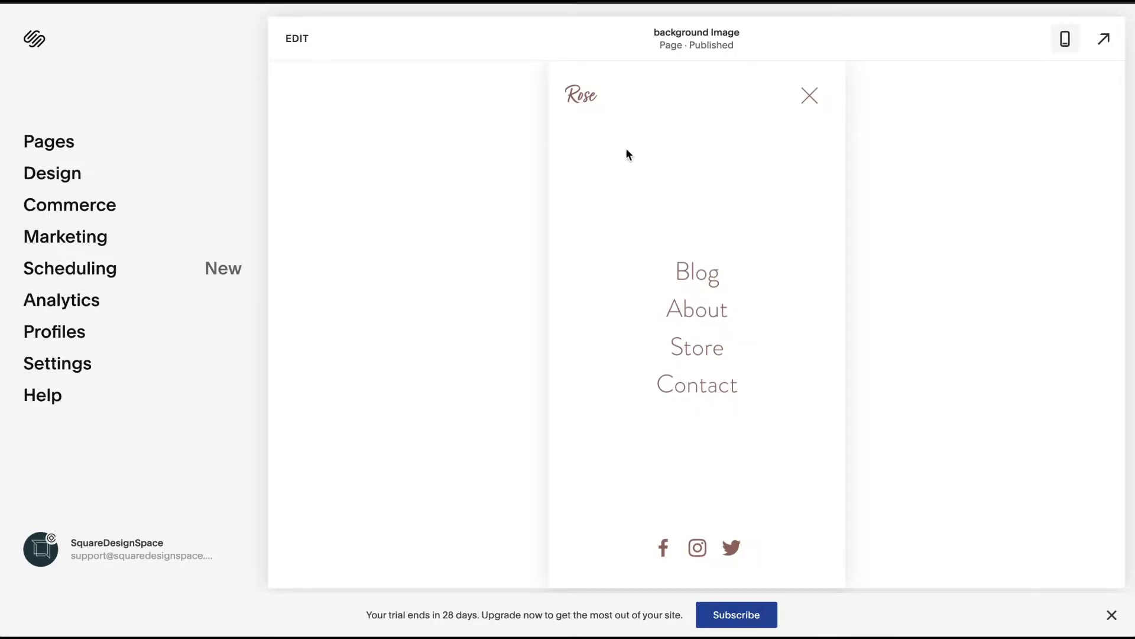
click(810, 96)
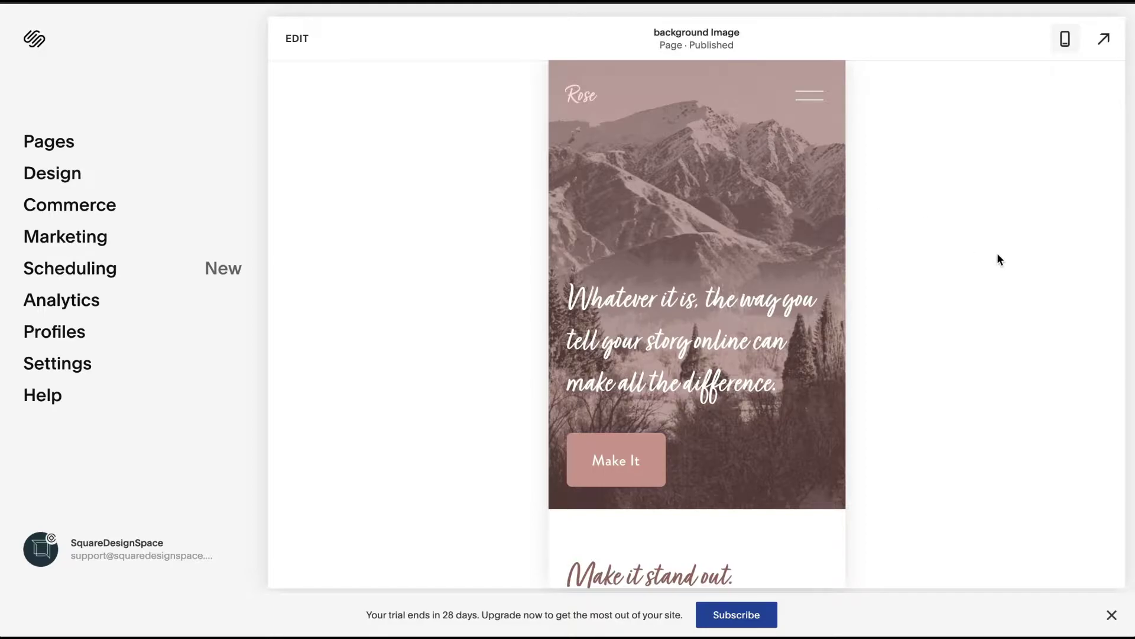
- Enter page editing, check the desktop-width preview, return to mobile, and start editing the site header
click(297, 40)
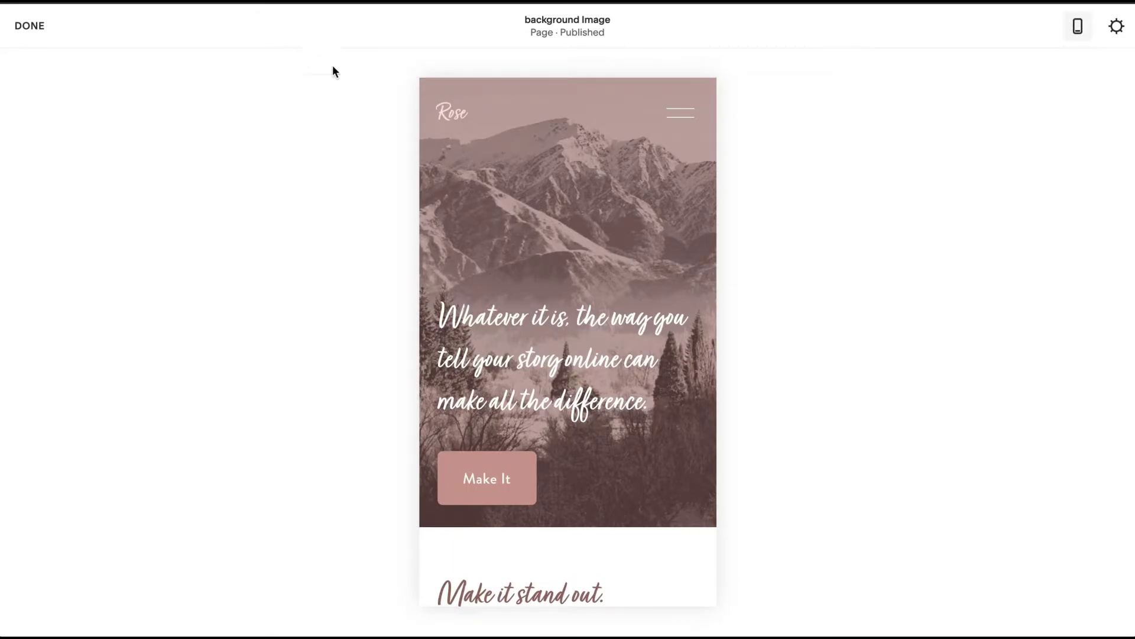
click(1080, 31)
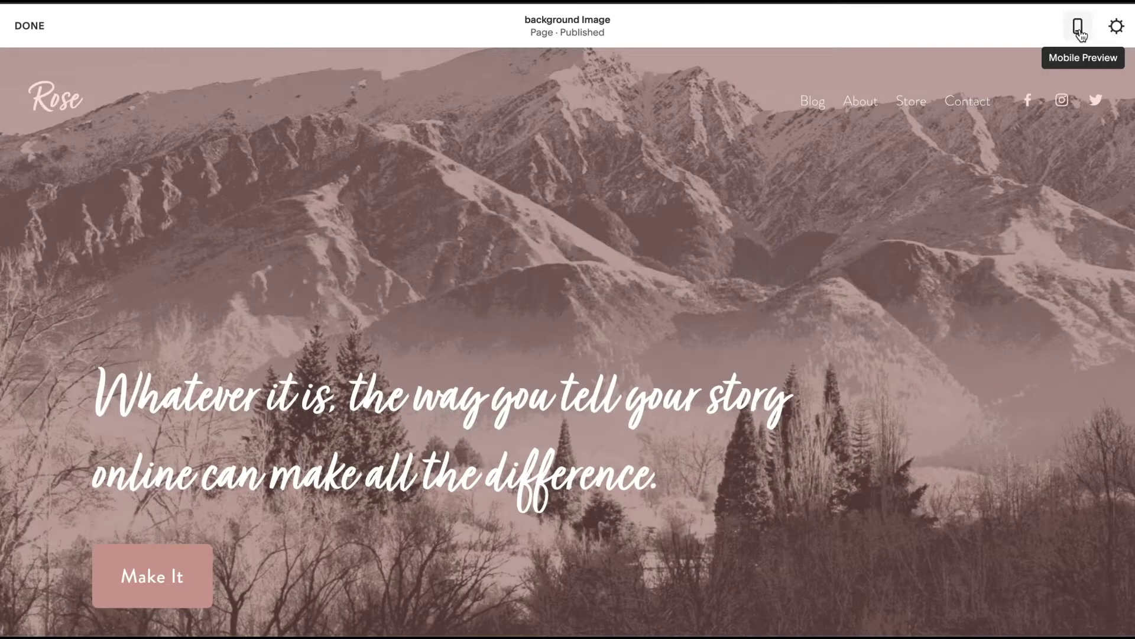
click(1079, 31)
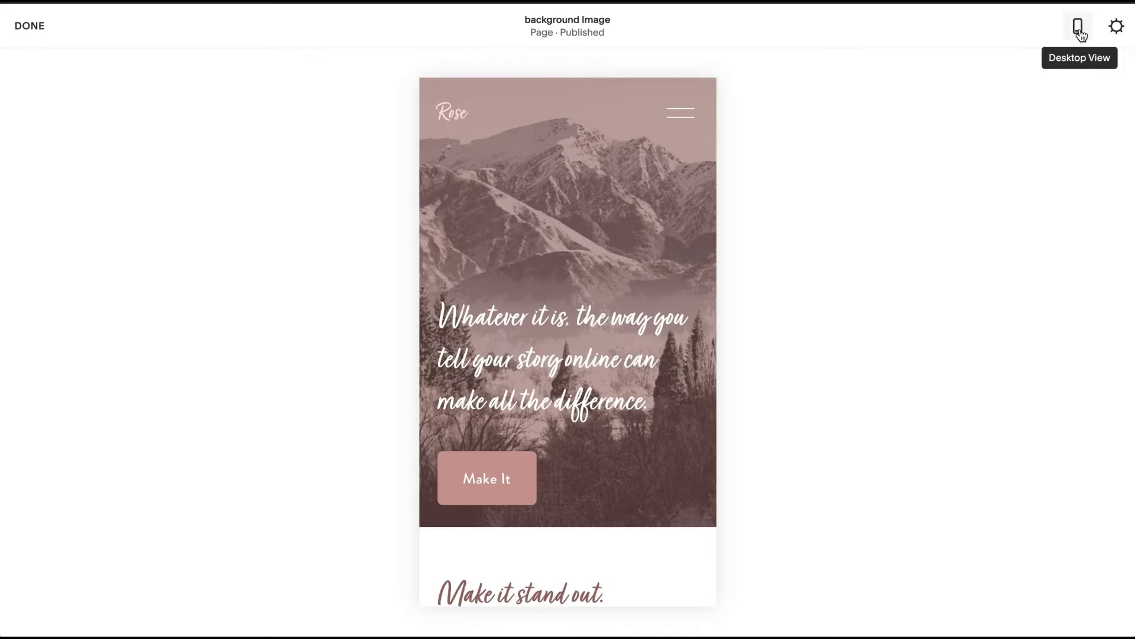
mouse_move(584, 112)
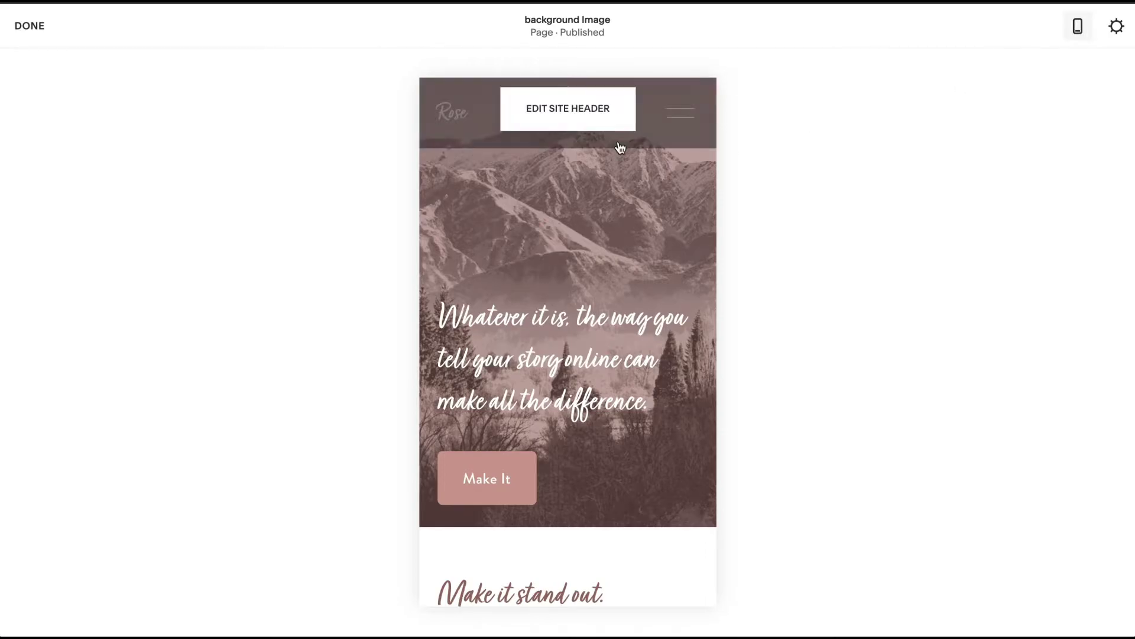
click(585, 113)
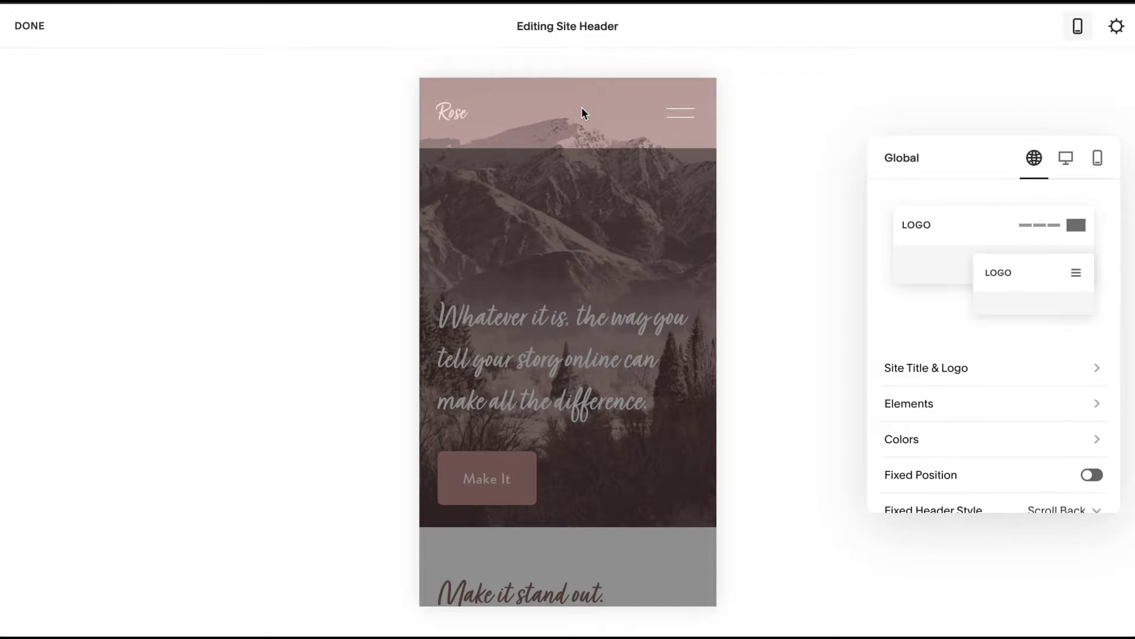
- On the Mobile header settings, compare the centred-logo and right-logo layouts before returning to logo-left
click(1099, 160)
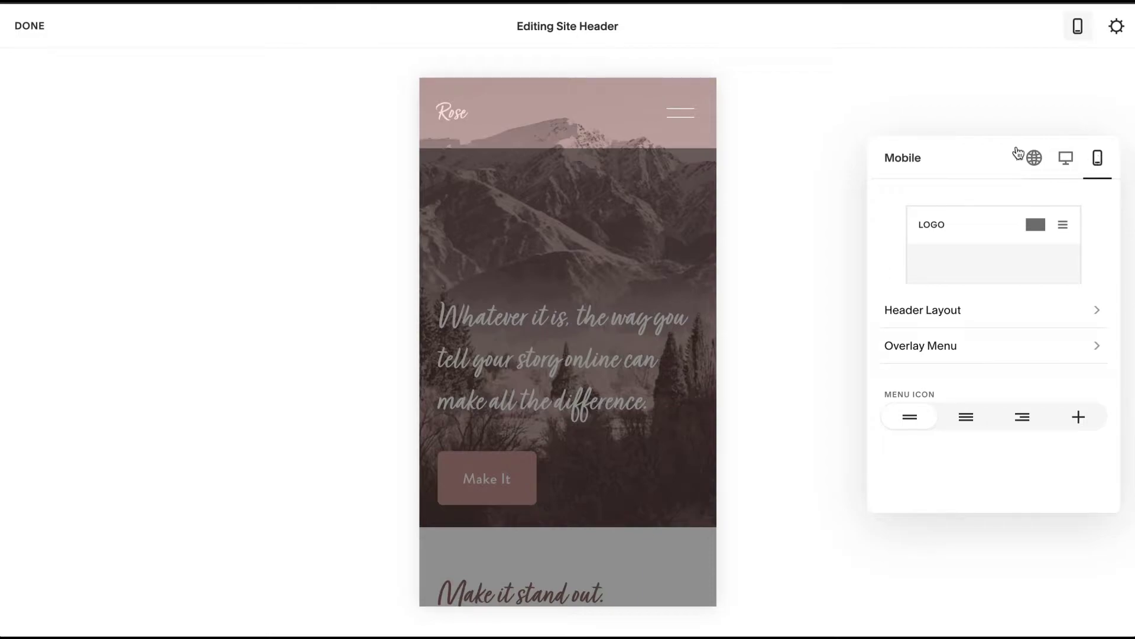
click(970, 318)
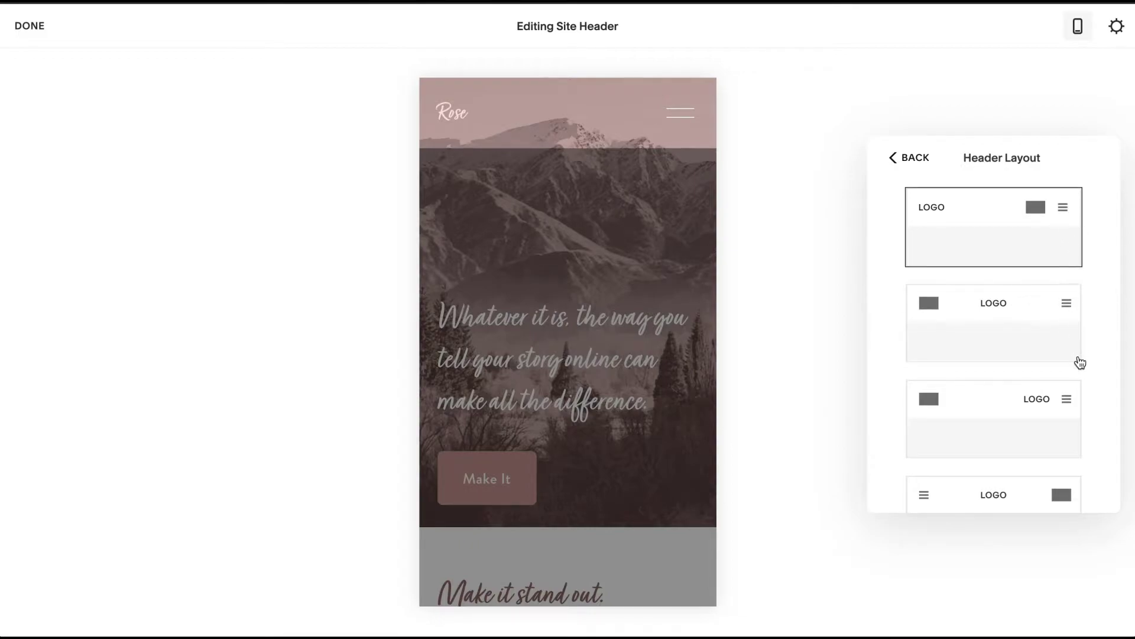
scroll(1062, 412, down, 3)
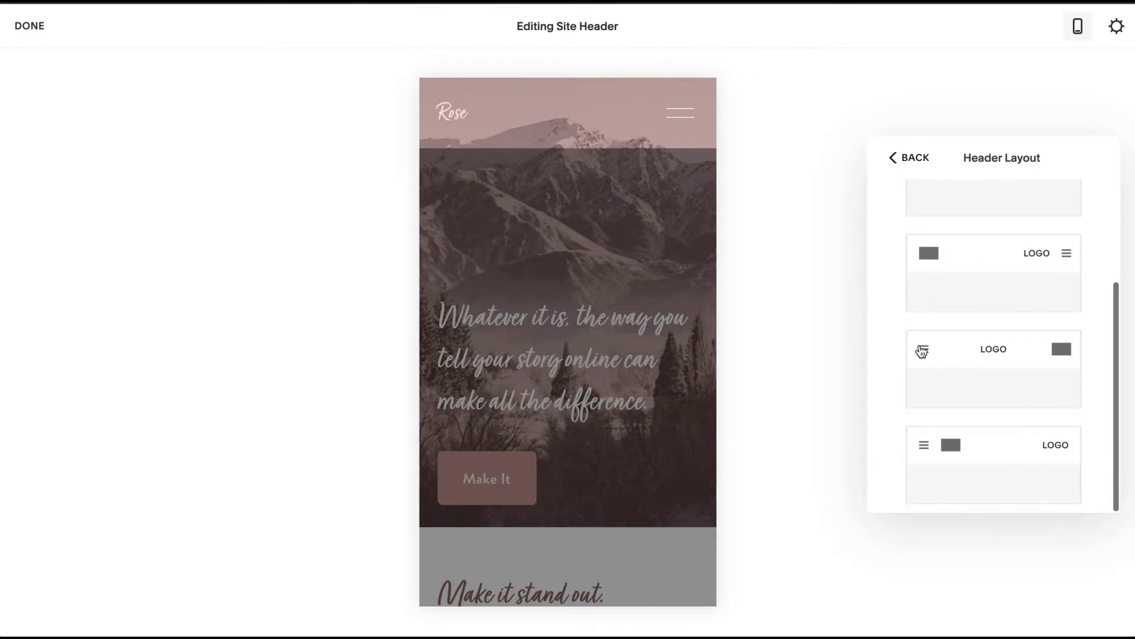
scroll(1016, 337, up, 3)
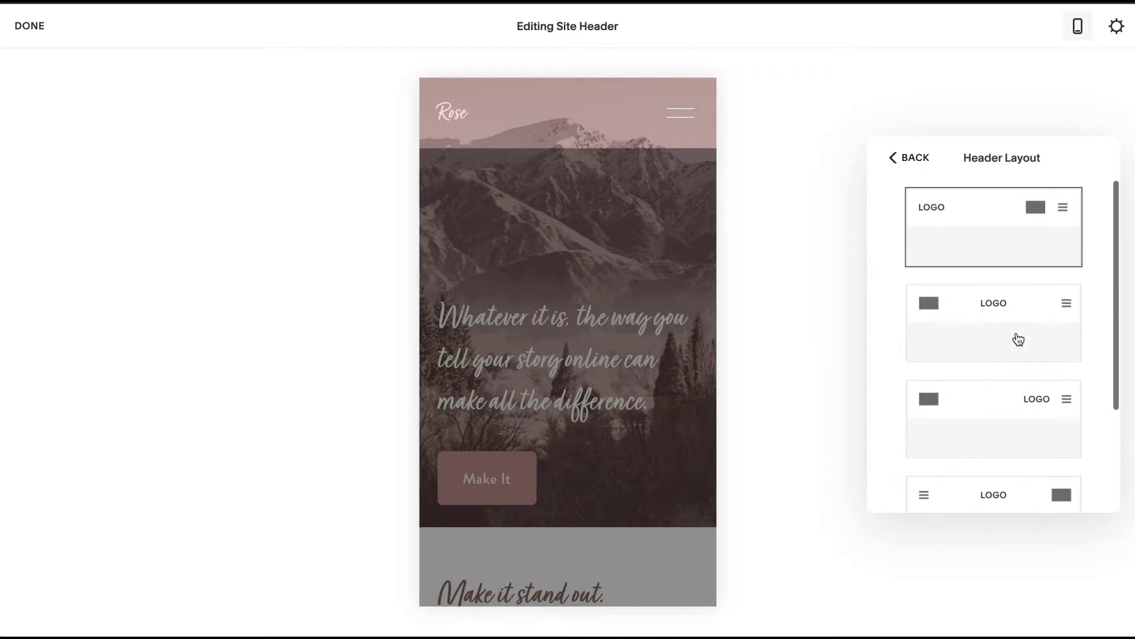
click(1003, 313)
click(986, 435)
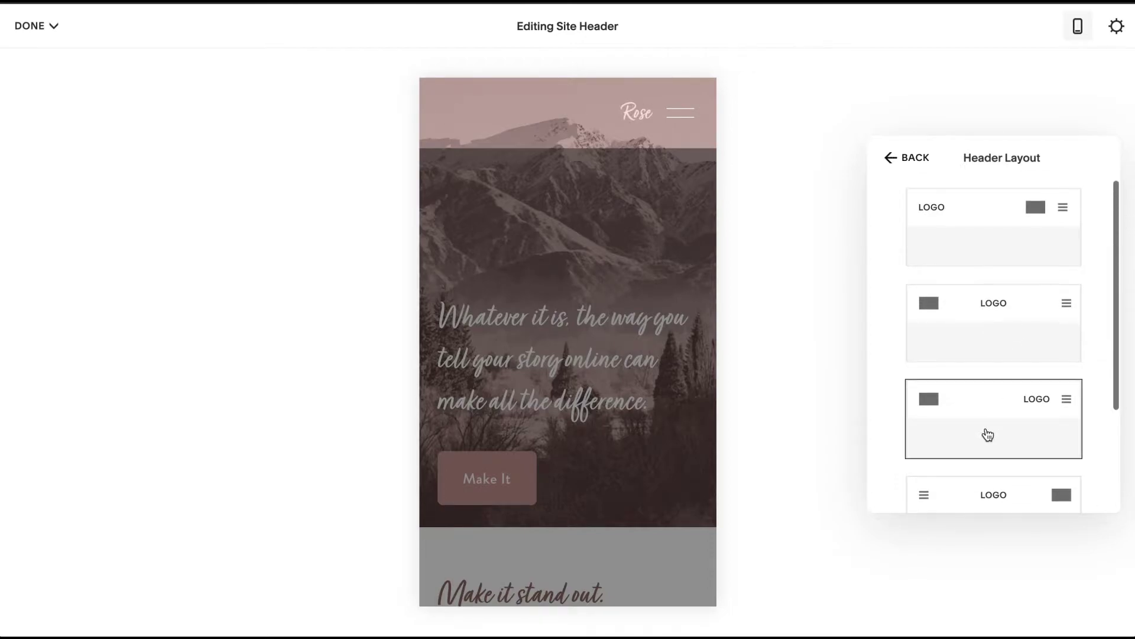
click(1012, 200)
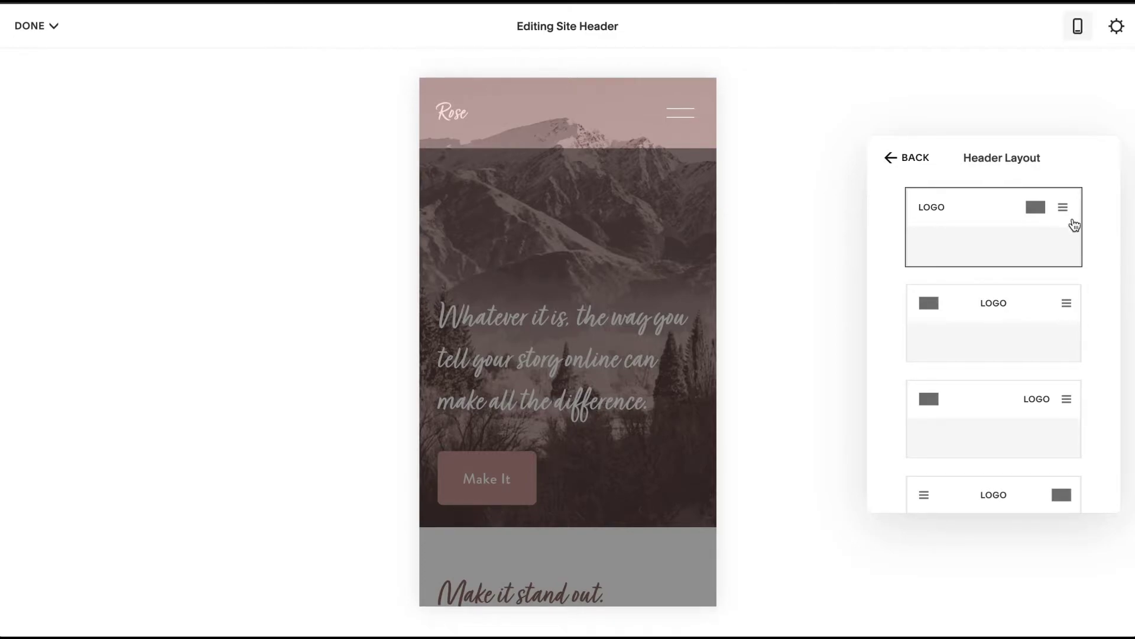
- Settle on the logo-left mobile header layout and open the Overlay Menu settings
click(1005, 320)
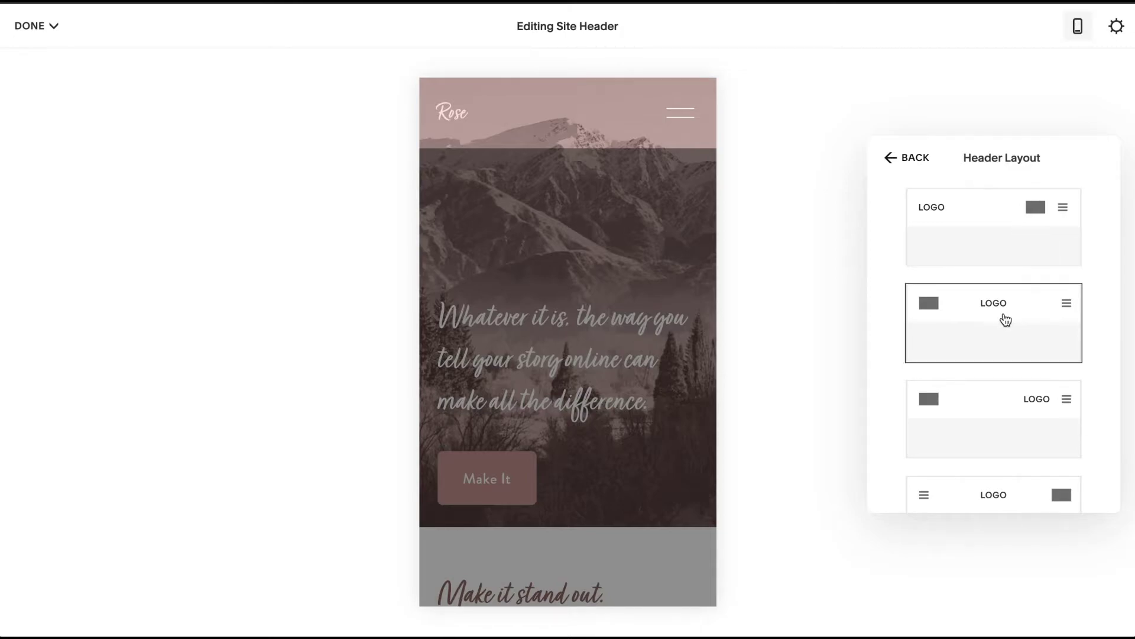
click(999, 242)
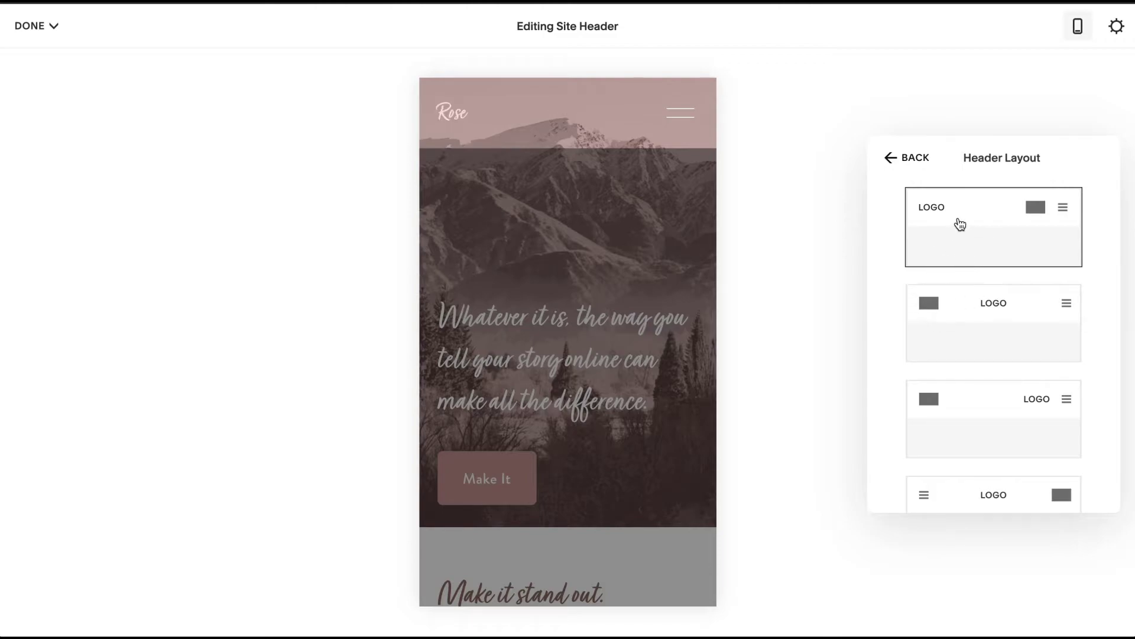
click(906, 159)
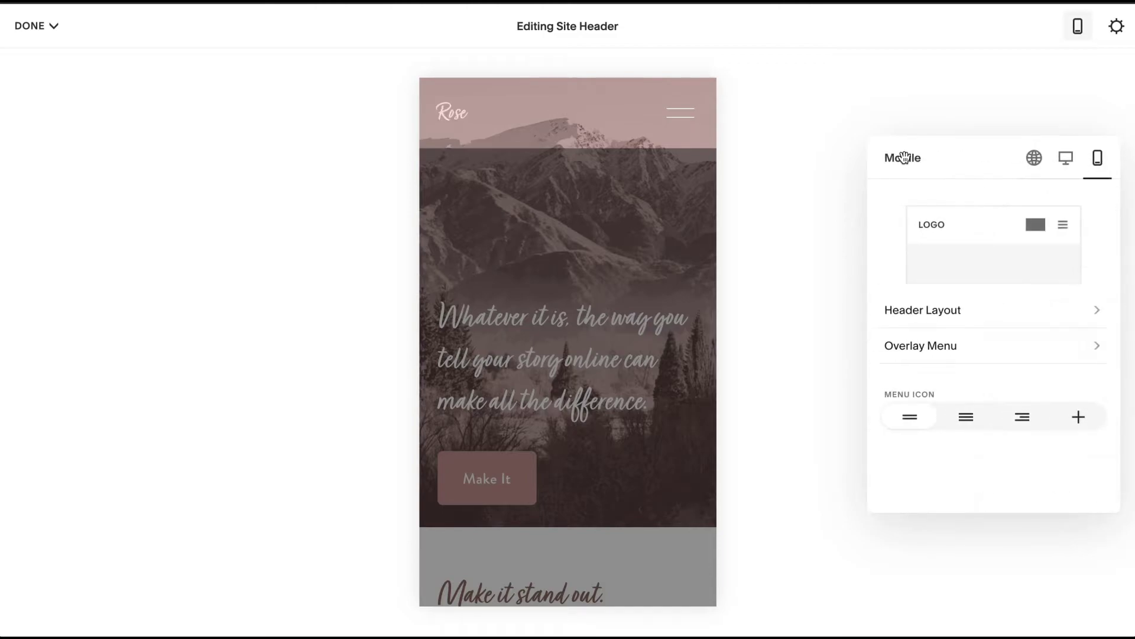
click(933, 355)
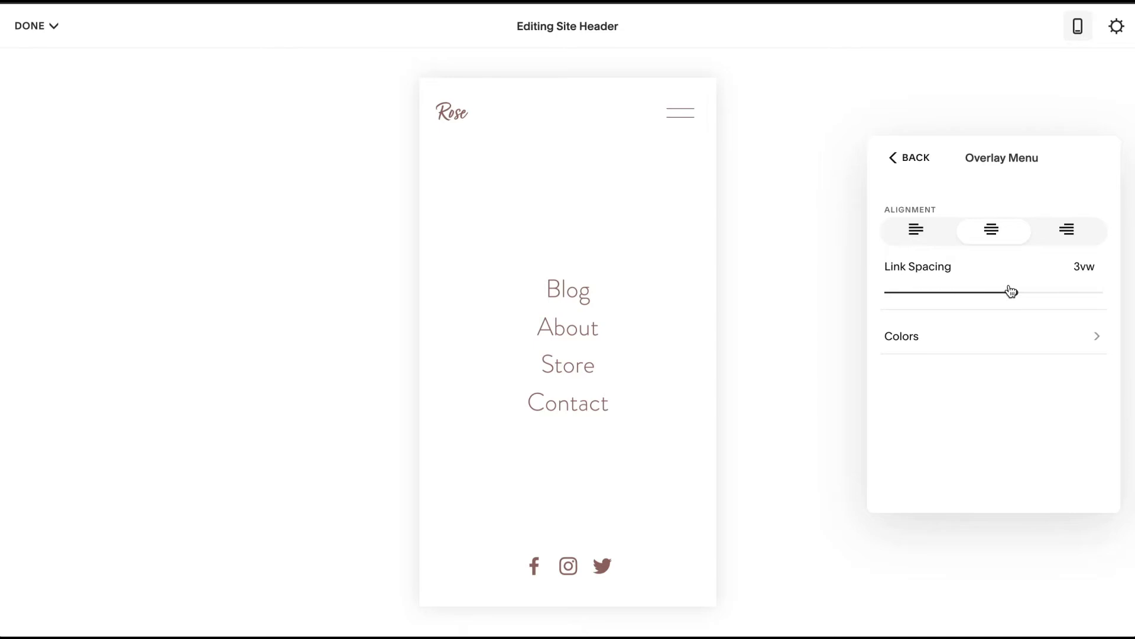
- Widen the overlay menu link spacing to 5vw and set the link alignment to centred
drag(1034, 292, 1027, 322)
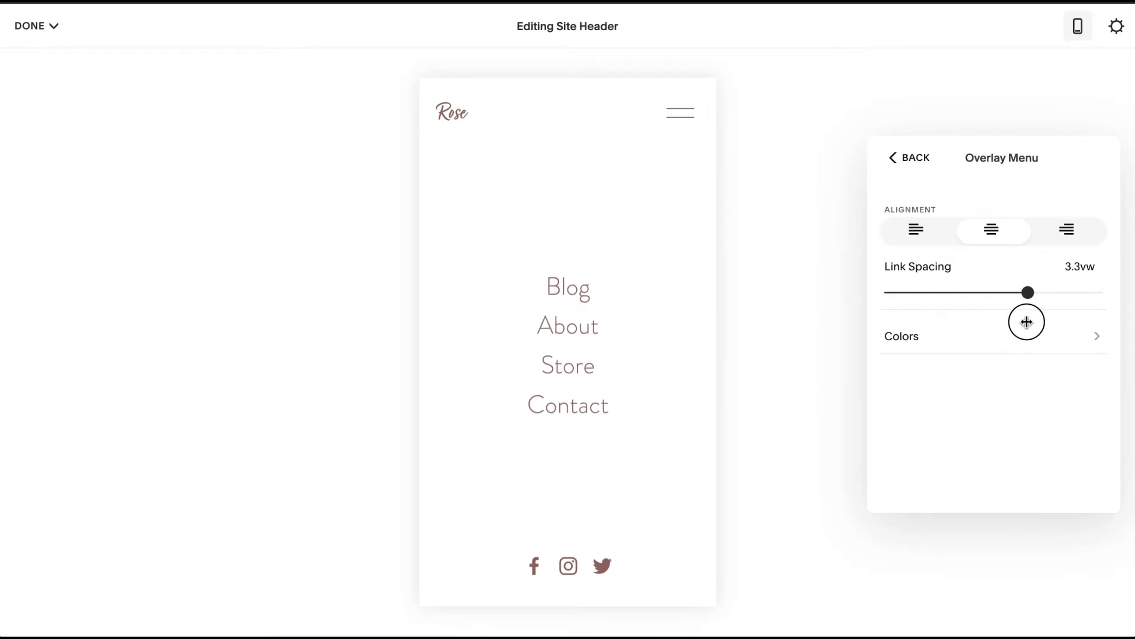
click(1065, 236)
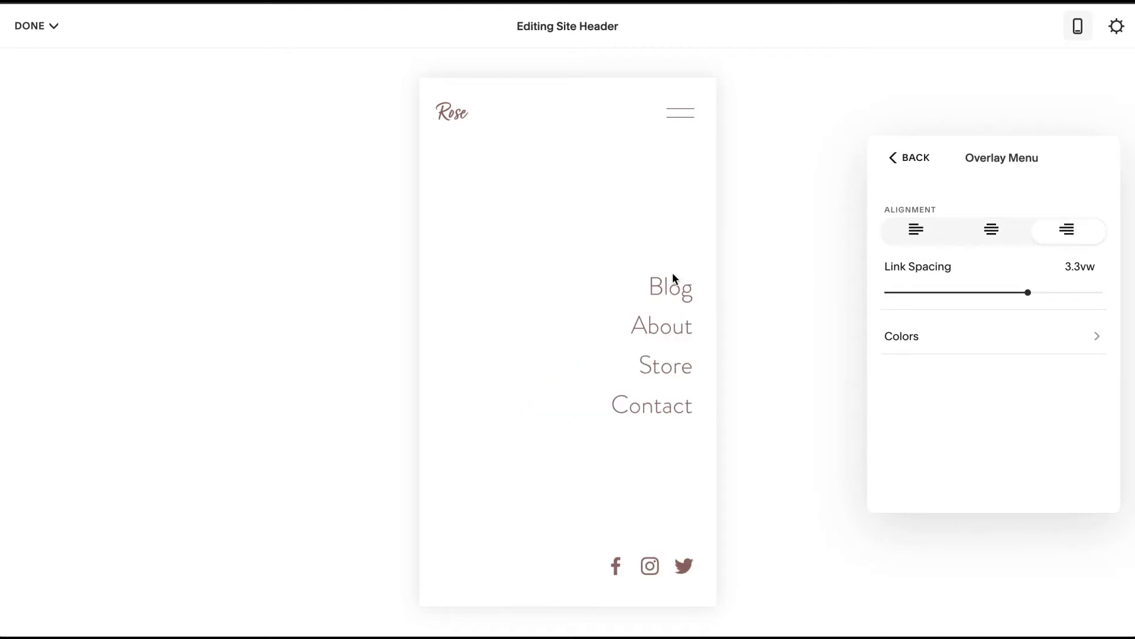
click(1067, 292)
drag(1067, 291, 1098, 287)
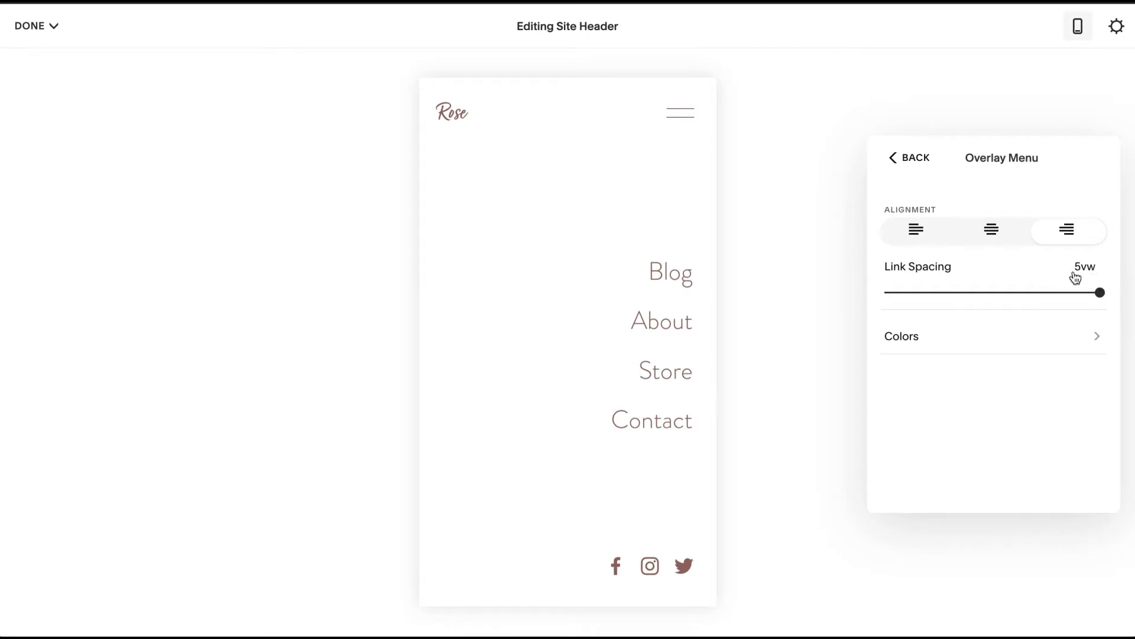
click(988, 235)
click(952, 230)
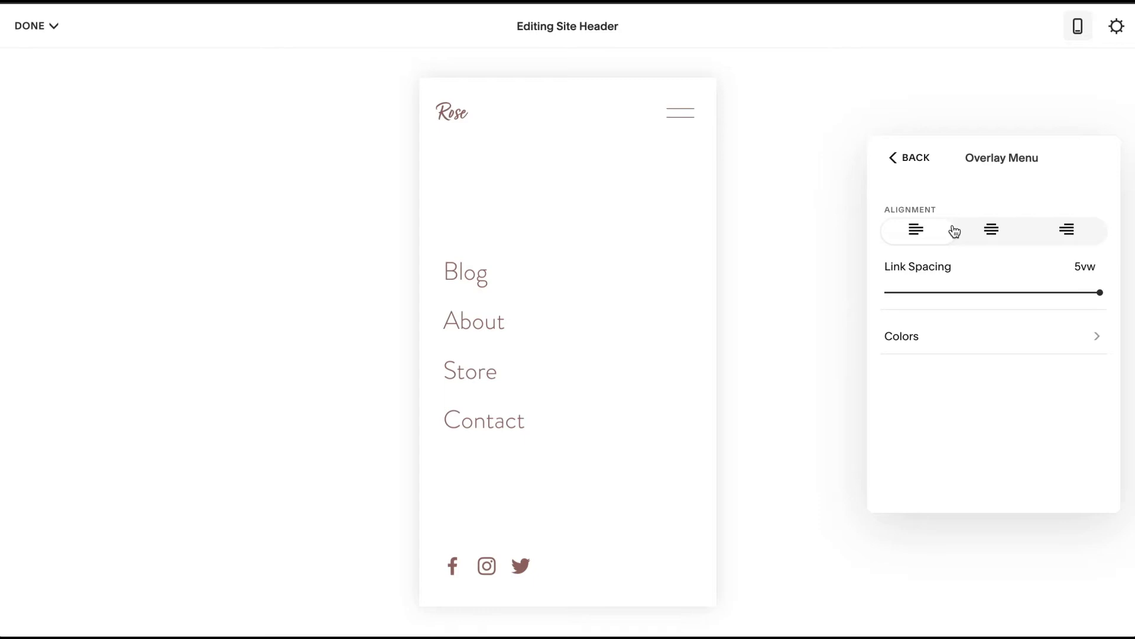
click(1003, 229)
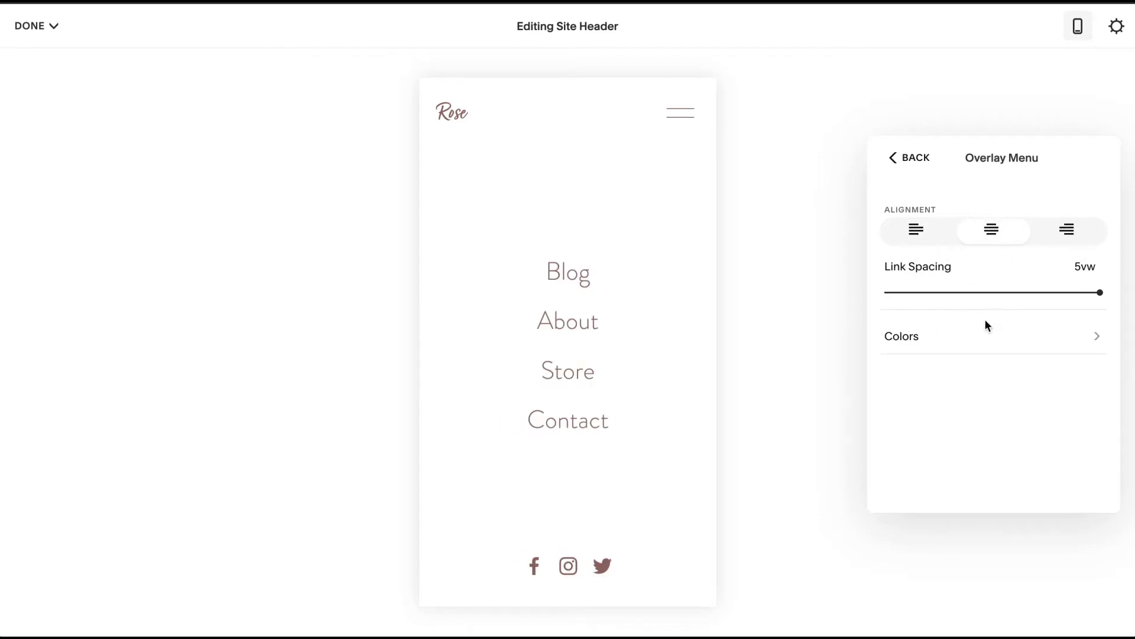
click(976, 335)
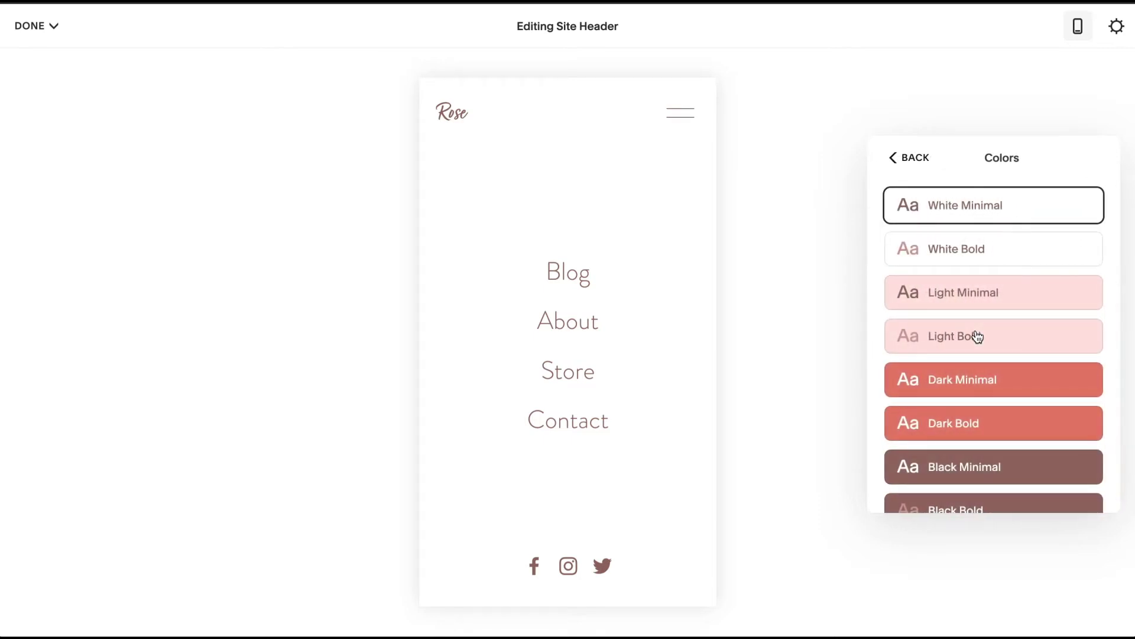
- Give the overlay menu the Accent Dark colour theme, after trying Black Bold
scroll(947, 398, down, 1)
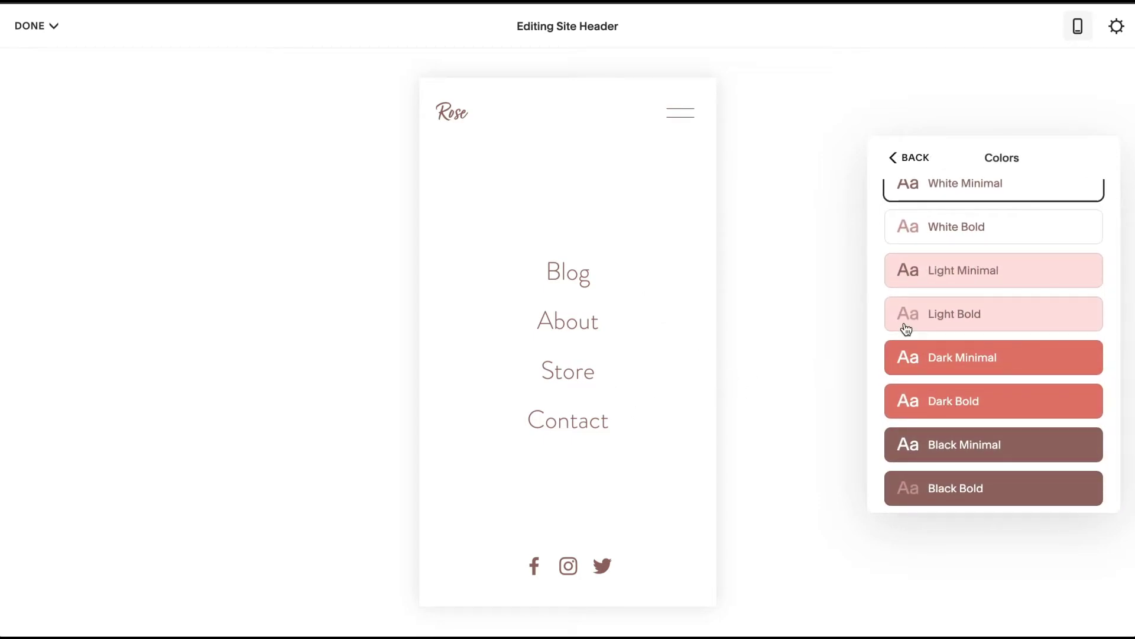
scroll(971, 412, down, 2)
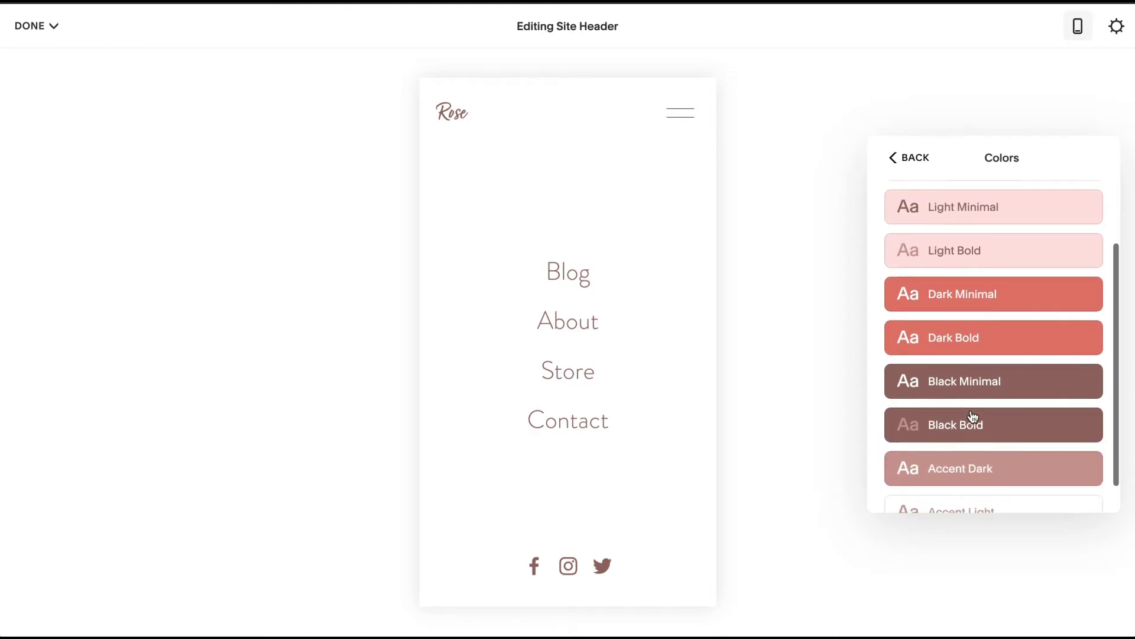
click(958, 433)
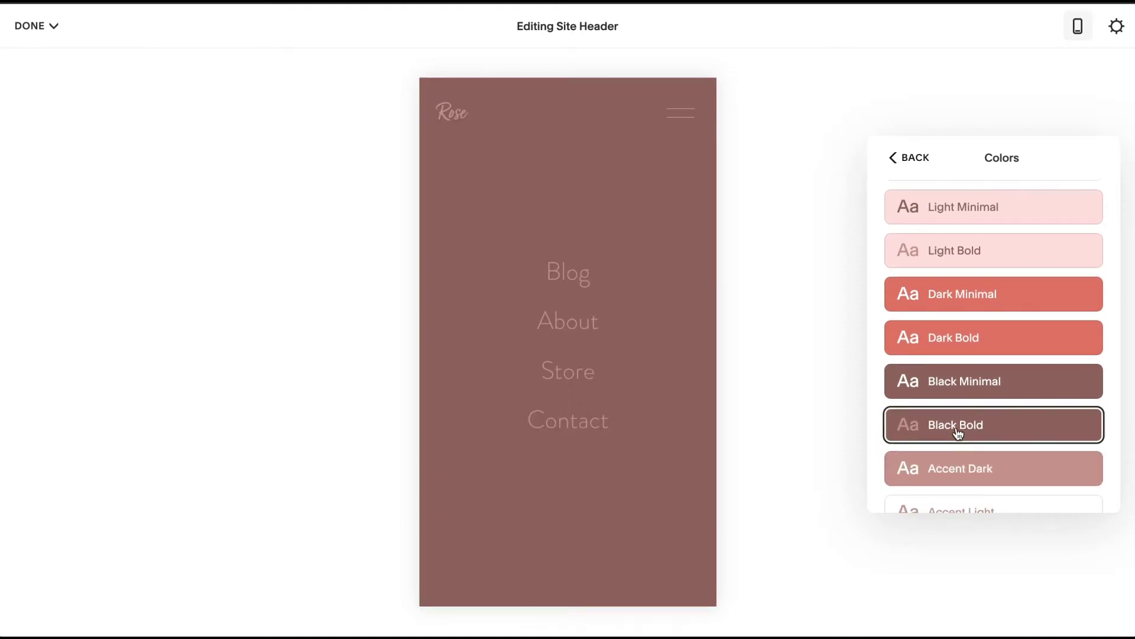
scroll(958, 433, down, 1)
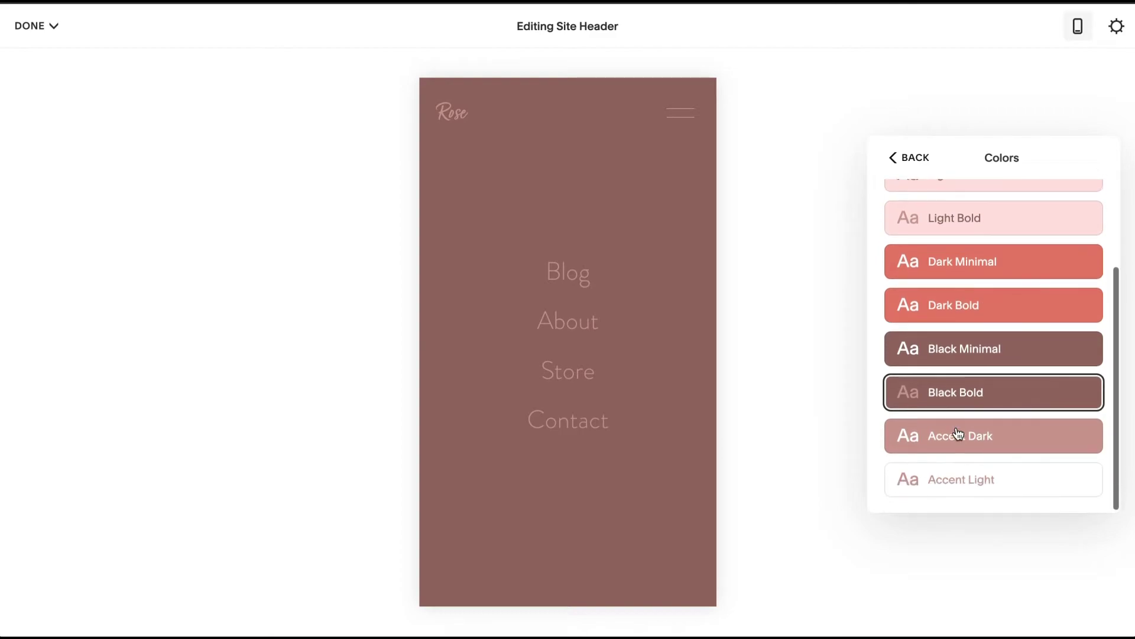
click(948, 439)
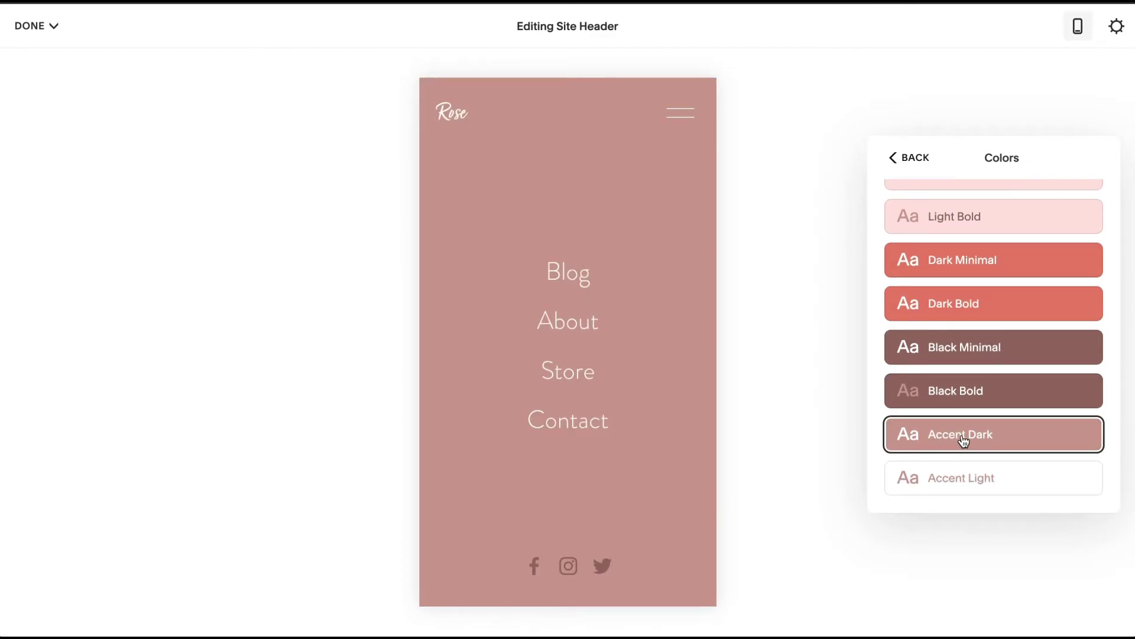
click(915, 157)
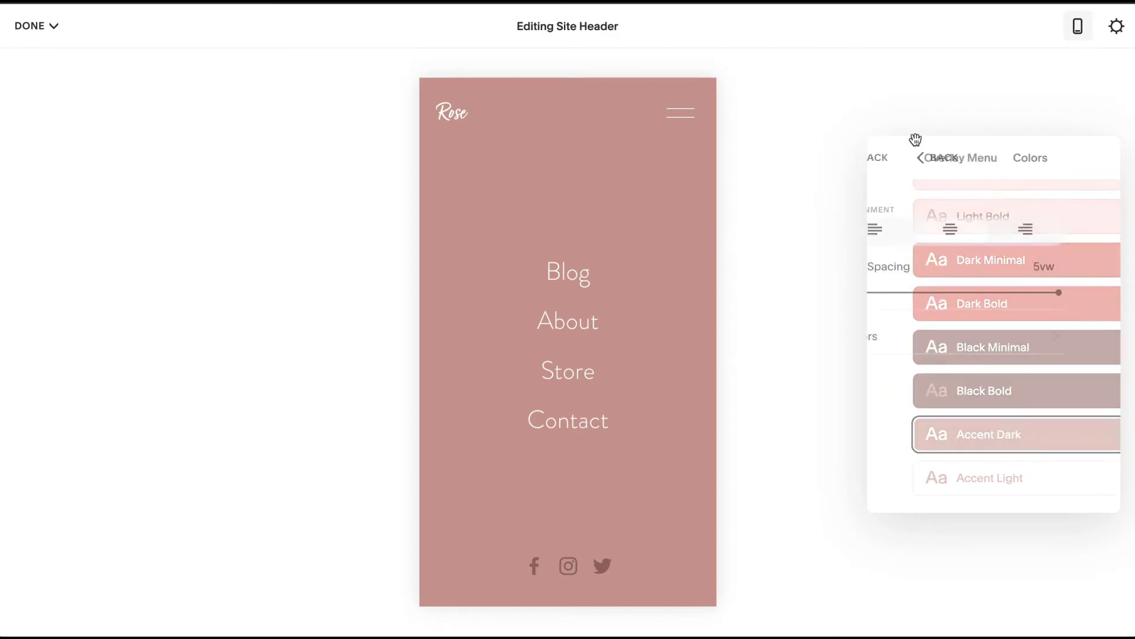
click(910, 158)
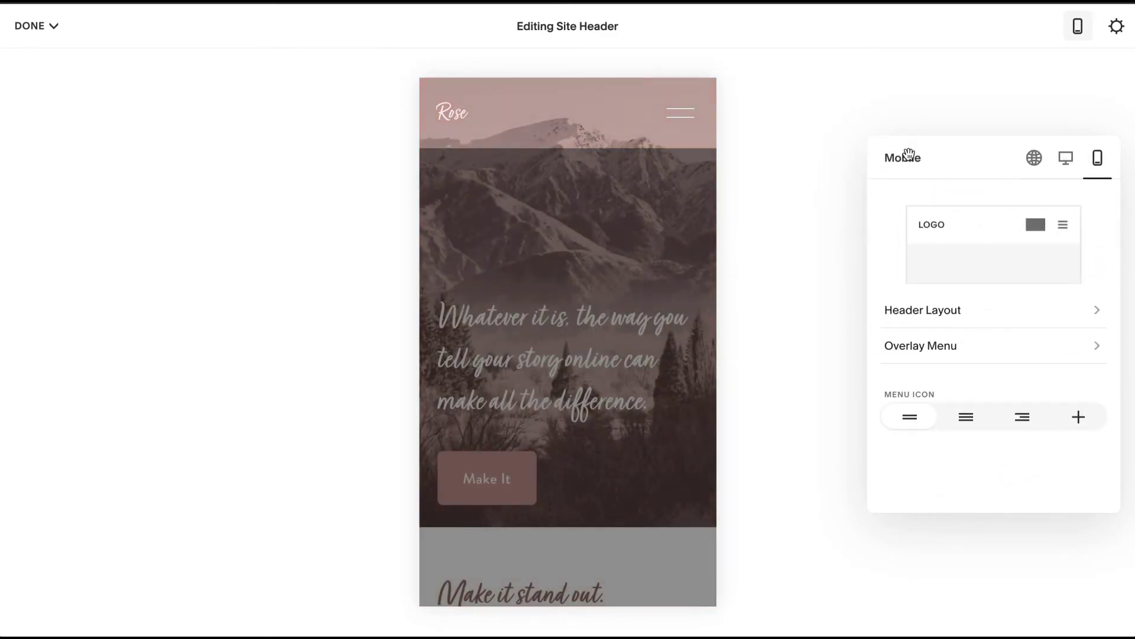
- Save the header changes and test the centred Accent Dark menu by opening and closing it twice
click(25, 27)
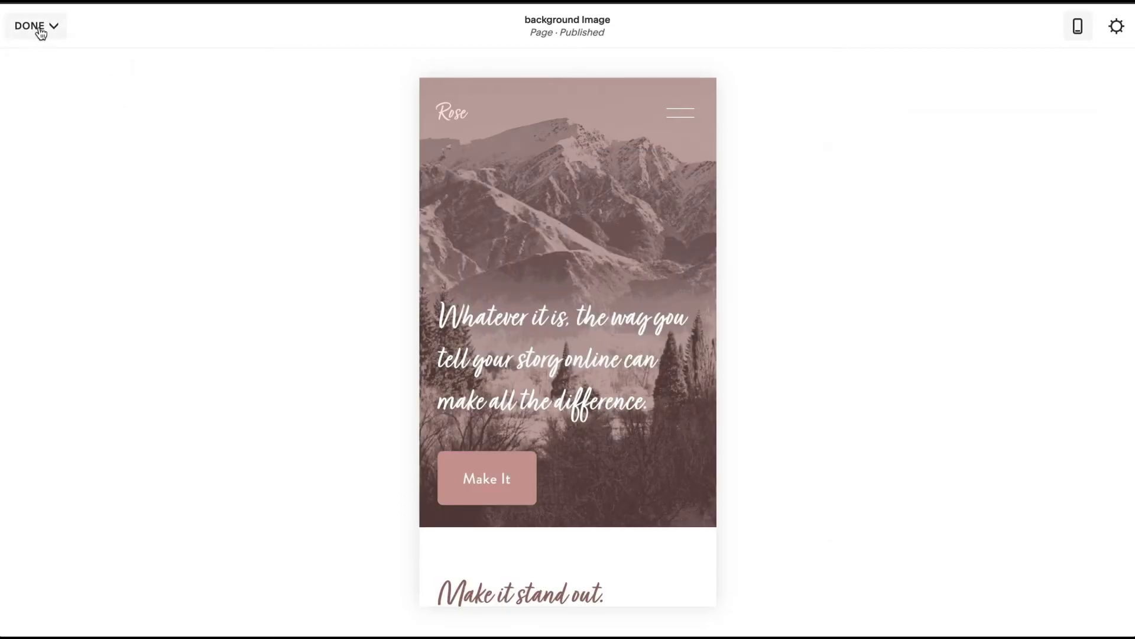
click(37, 58)
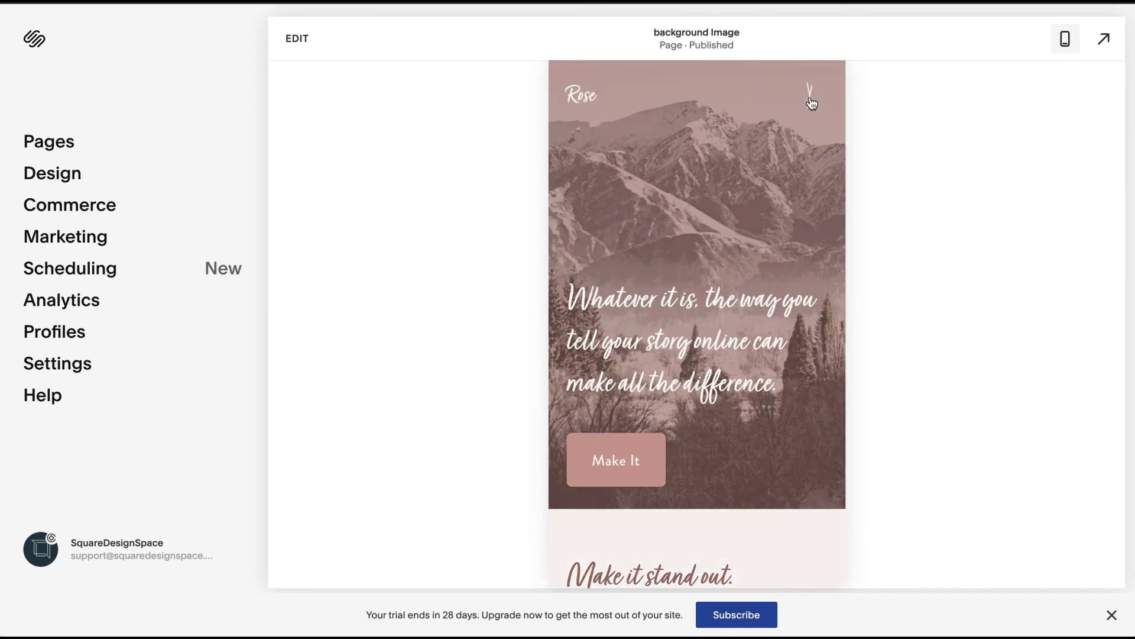
click(811, 96)
click(811, 99)
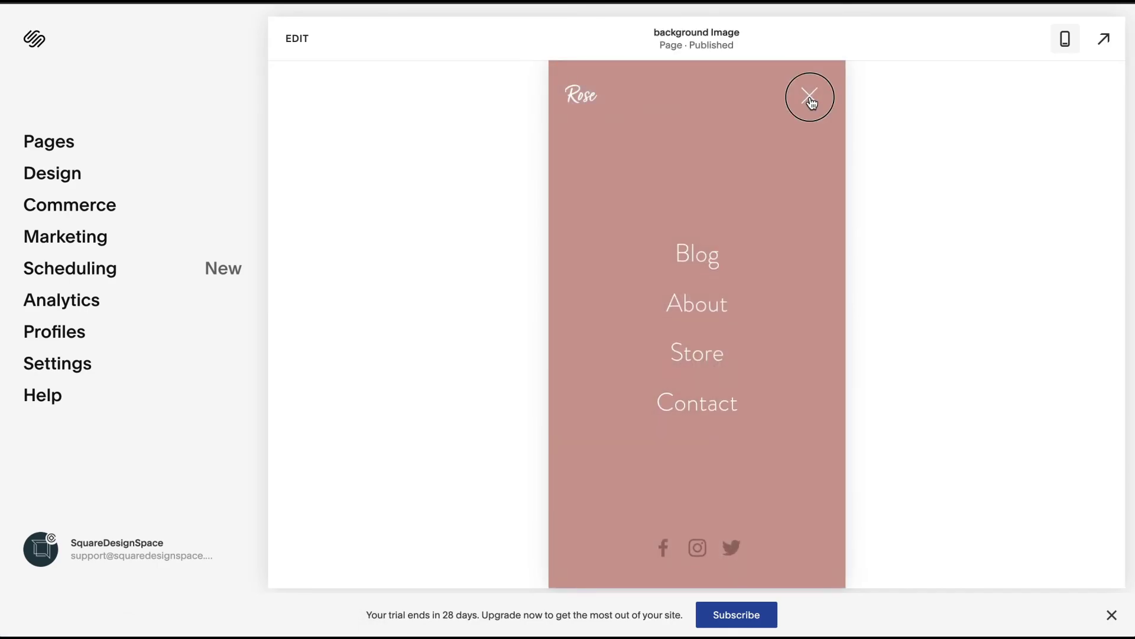
click(811, 99)
click(811, 101)
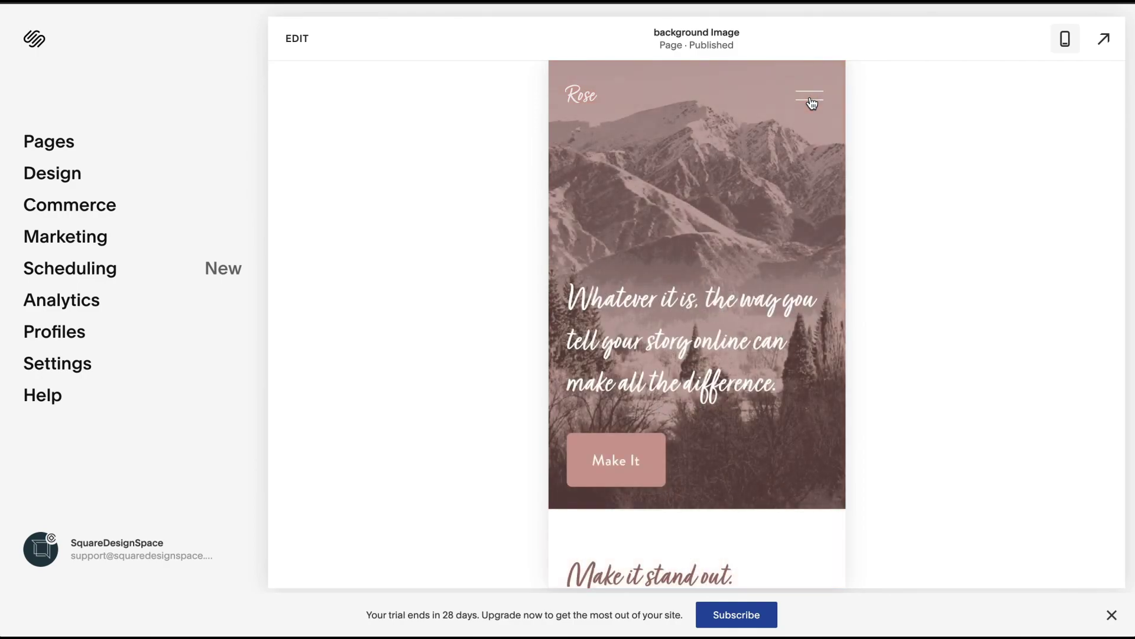